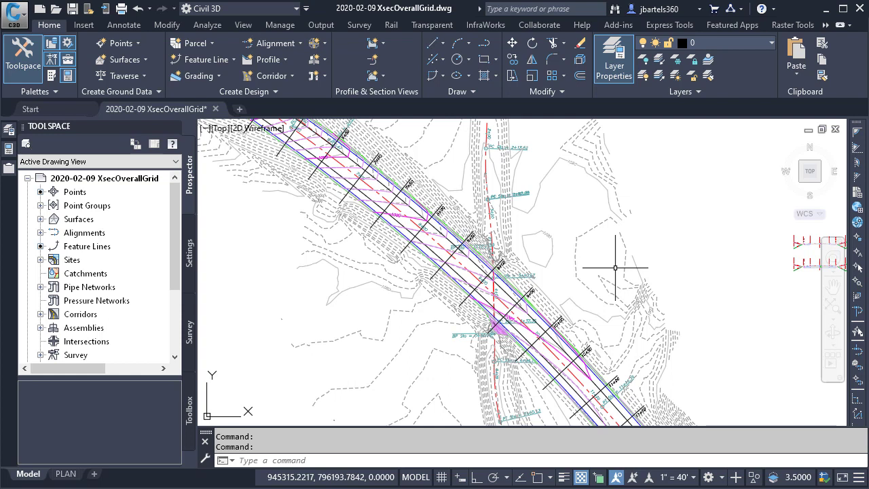
Examine the road centerline alignment and the sample line at station 8+50 in the plan view
scroll(475, 238, "up", 8)
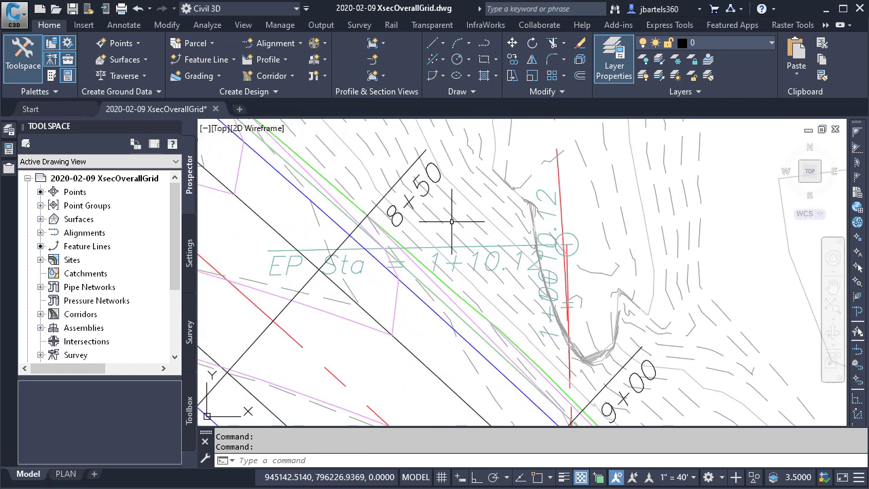
mouse_move(451, 218)
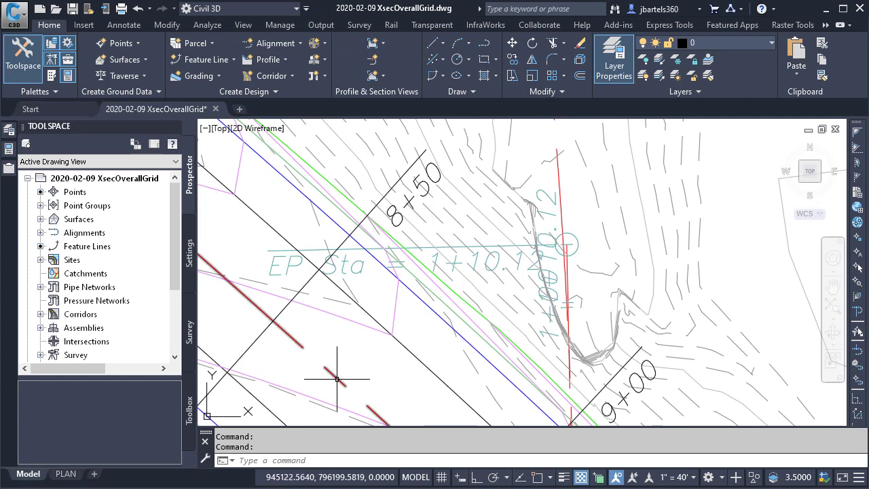
mouse_move(336, 379)
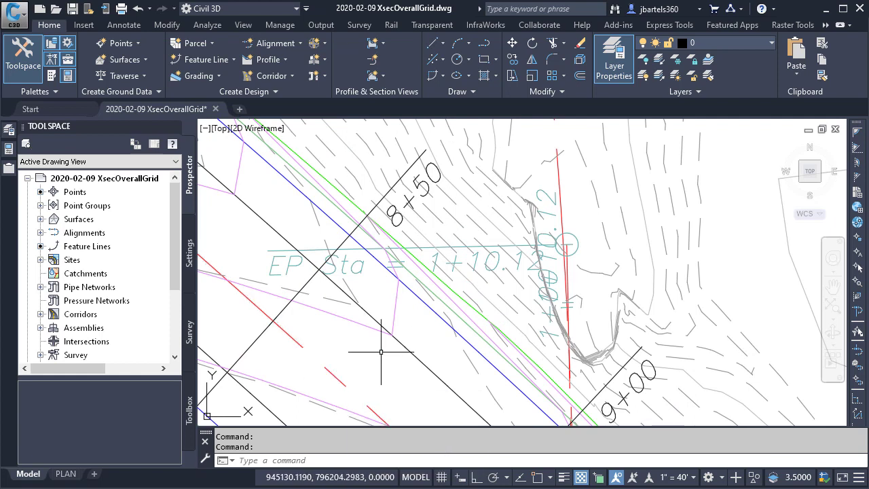
mouse_move(401, 344)
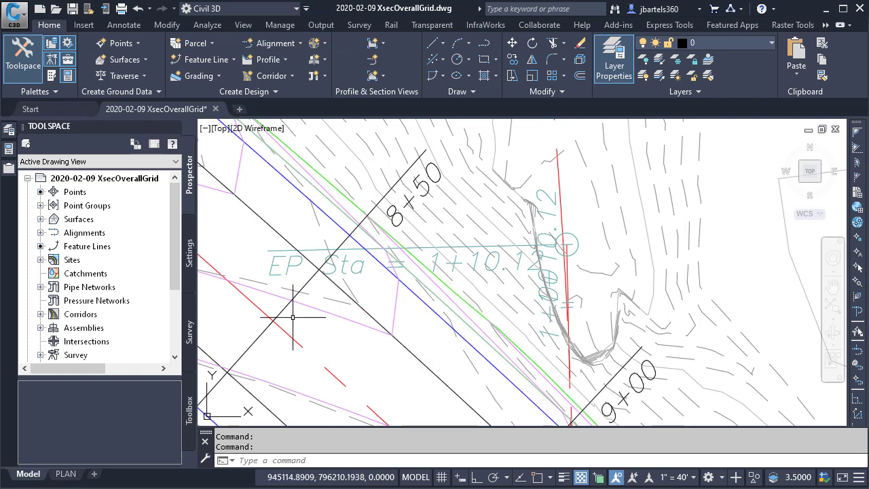
mouse_move(283, 311)
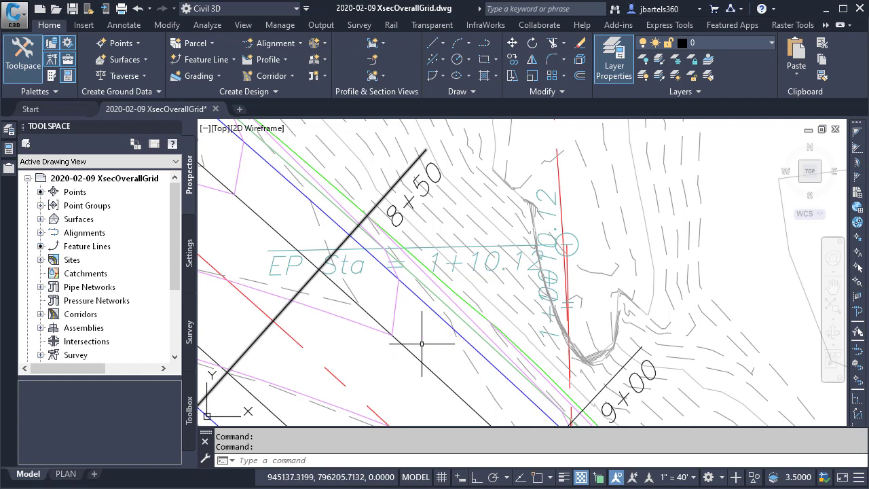
Set the drawing's annotation scale to 1" = 10' for placing sections in an empty area of model space
scroll(404, 355, "down", 7)
middle_click_drag(688, 237, 365, 367)
middle_click_drag(561, 294, 413, 344)
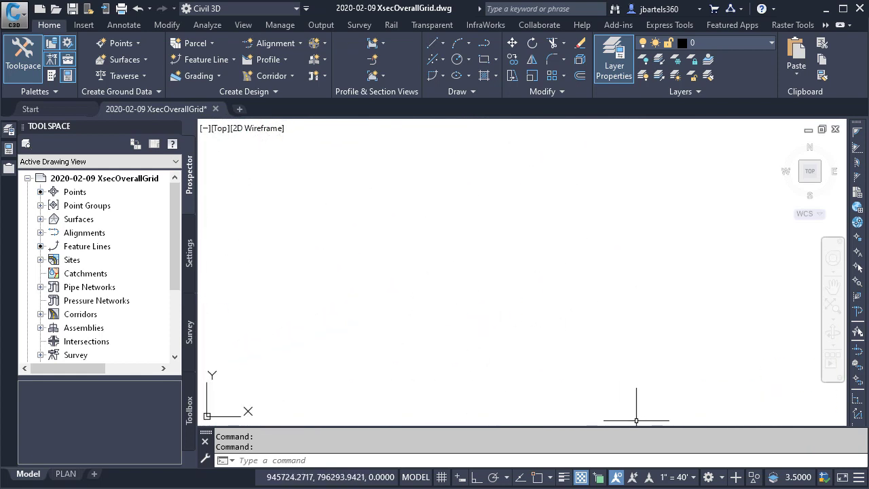
left_click(686, 478)
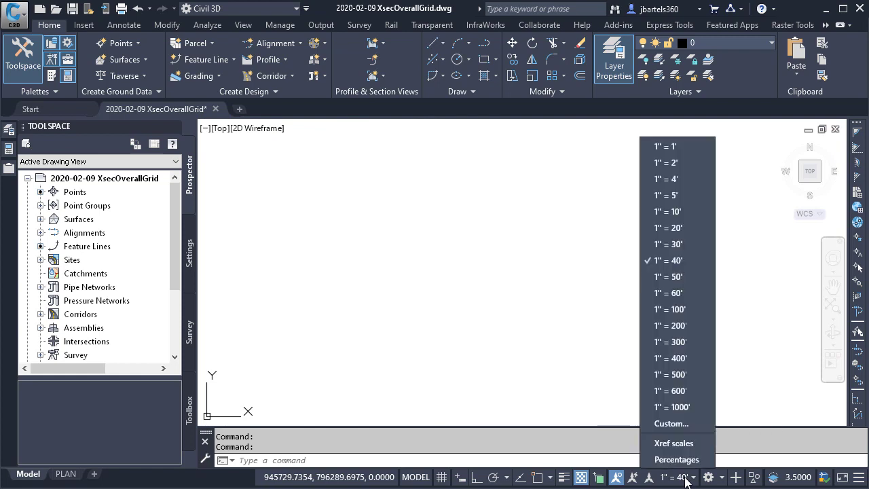
left_click(679, 212)
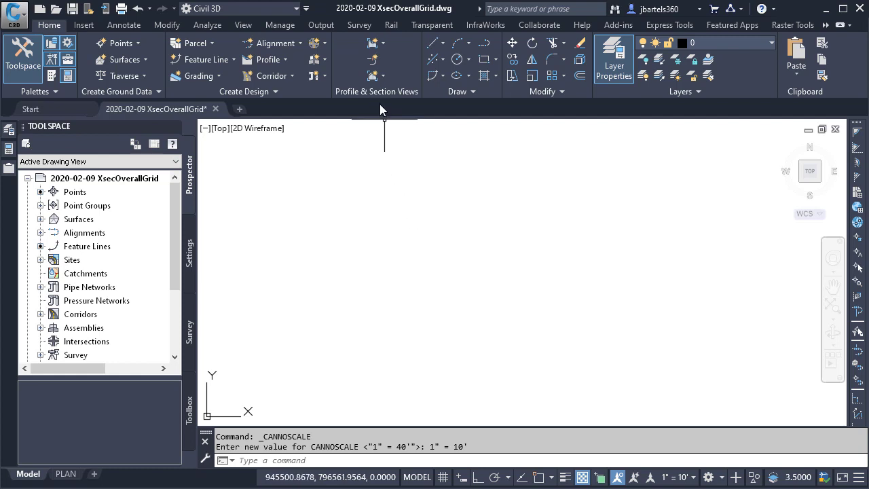
Start creating multiple section views for alignment Rte 72 and group Rte 72-SLG, accepting the ADSK-10H-5V PLOT Sect View style
left_click(377, 75)
left_click(389, 99)
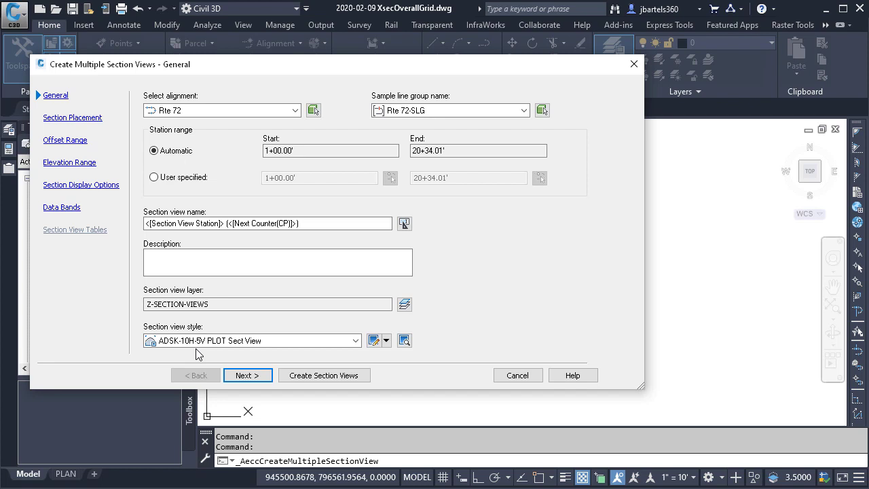
left_click(246, 377)
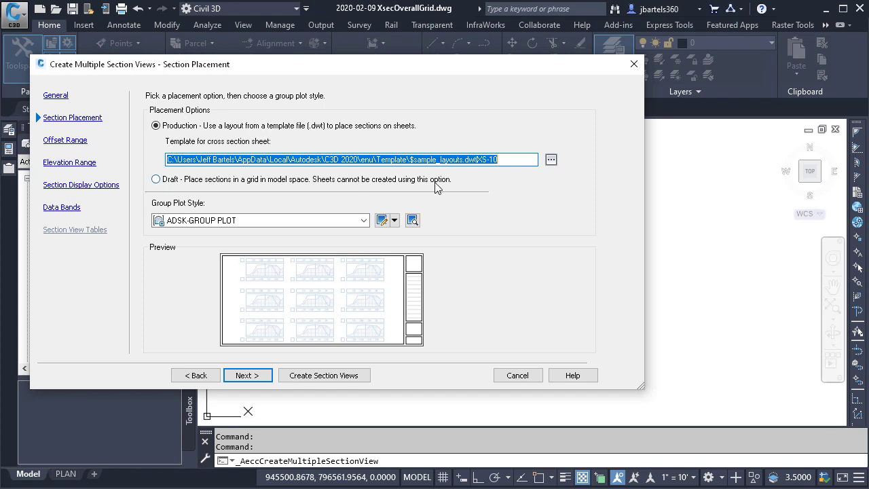
Use the XS-10 layout from $sample_layouts.dwt as the production sheet template, with the ADSK-GROUP PLOT group plot style
left_click(550, 161)
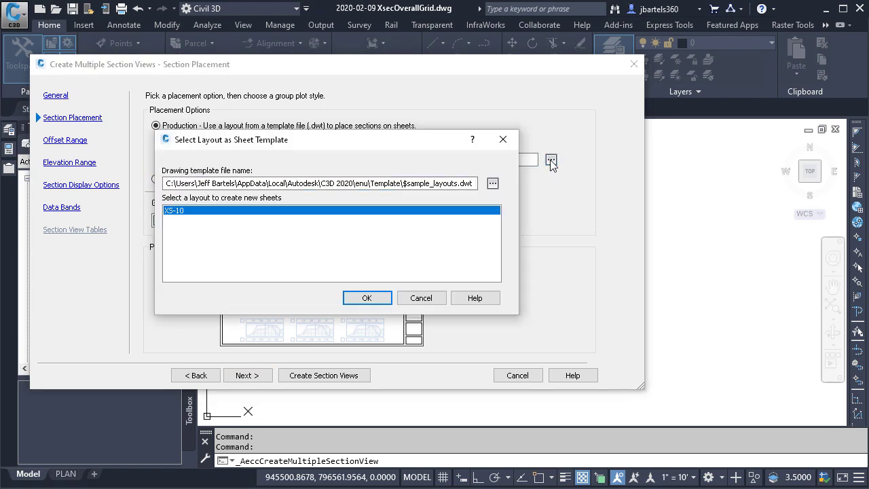
left_click(493, 182)
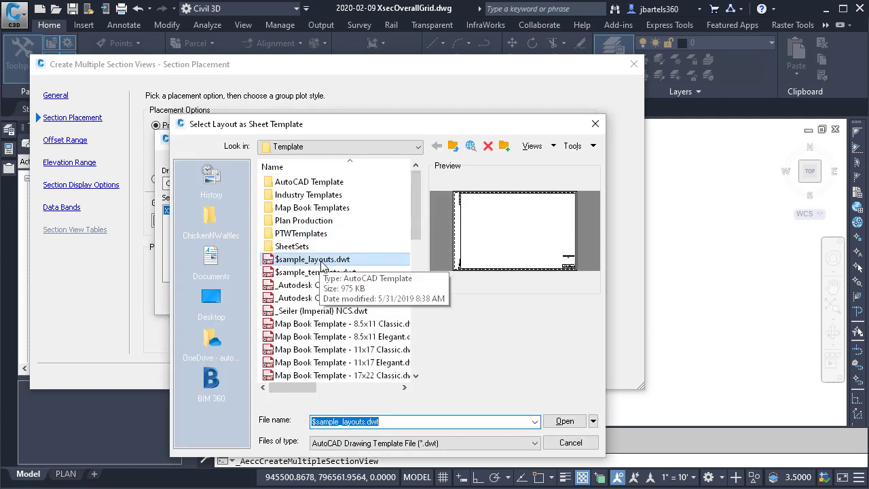
left_click(561, 421)
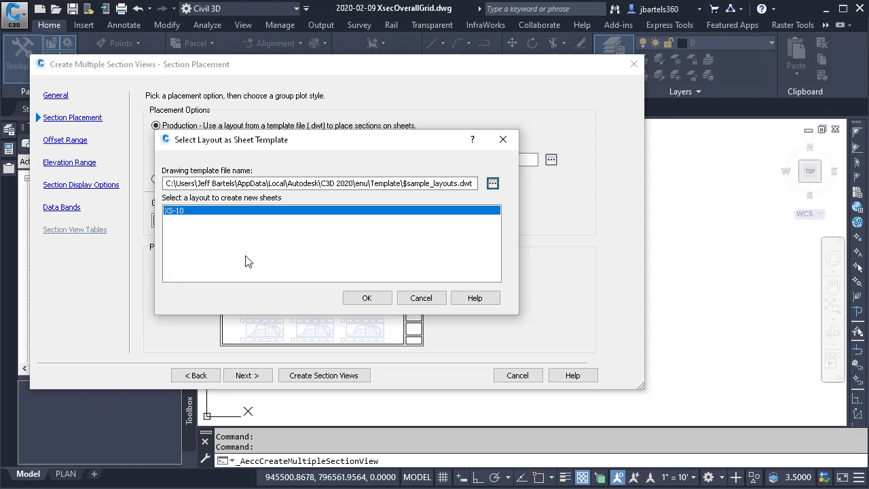
left_click(359, 297)
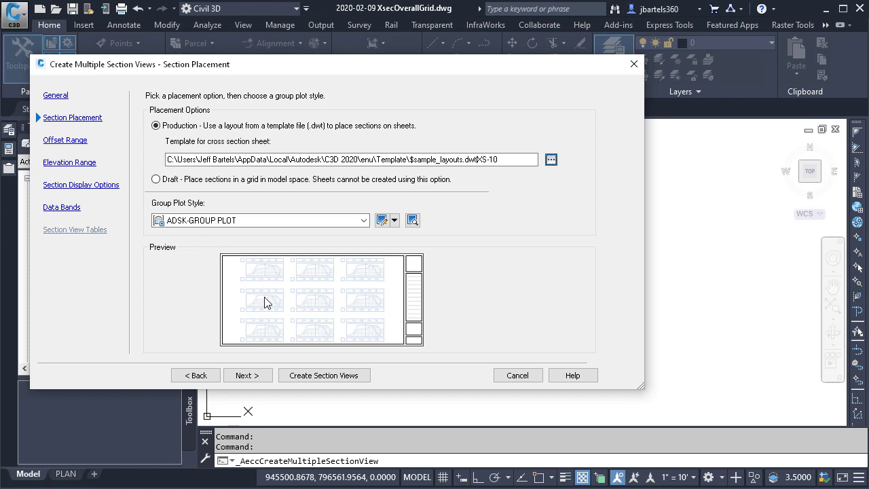
left_click(248, 375)
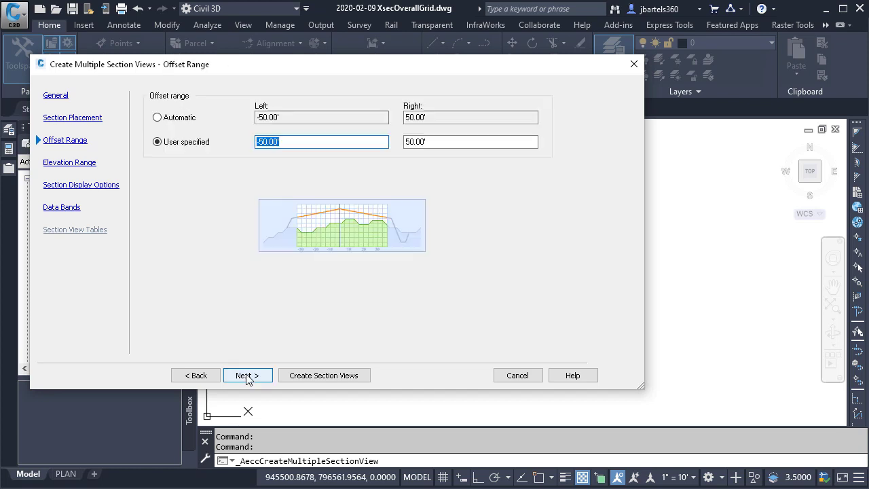
Set the section view offset range to -40' left and 40' right, and accept the automatic elevation range
left_click_drag(290, 145, 256, 141)
type("-40")
left_click(408, 148)
left_click_drag(427, 142, 398, 141)
type("40")
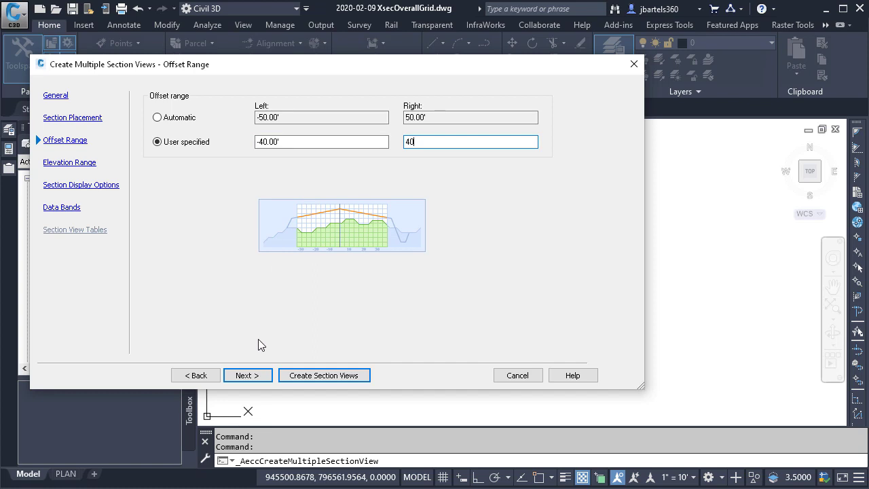
left_click(248, 375)
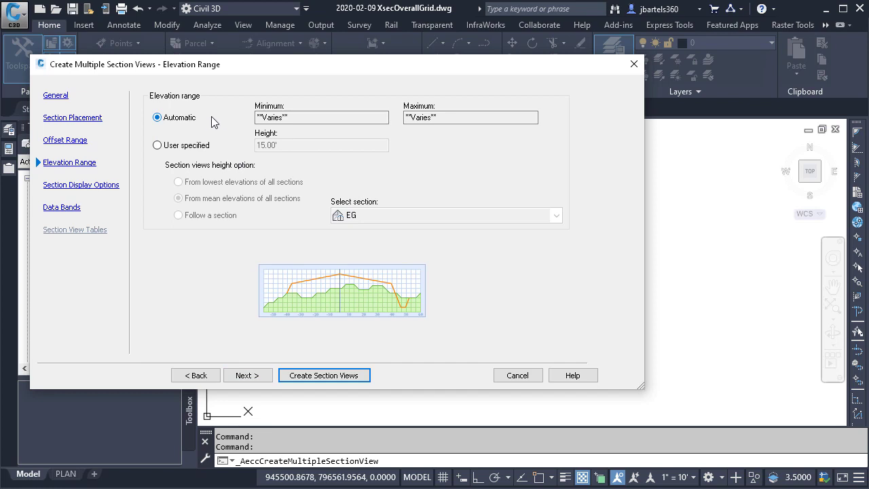
left_click(245, 375)
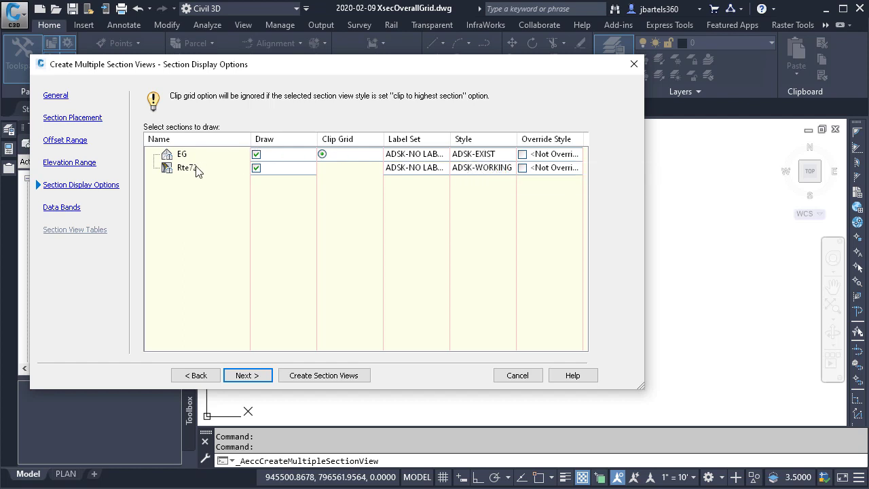
Set the Rte72 corridor section's code set style to ADSK-SECTIONS PLOT in the section display options
left_click(465, 169)
left_click(240, 249)
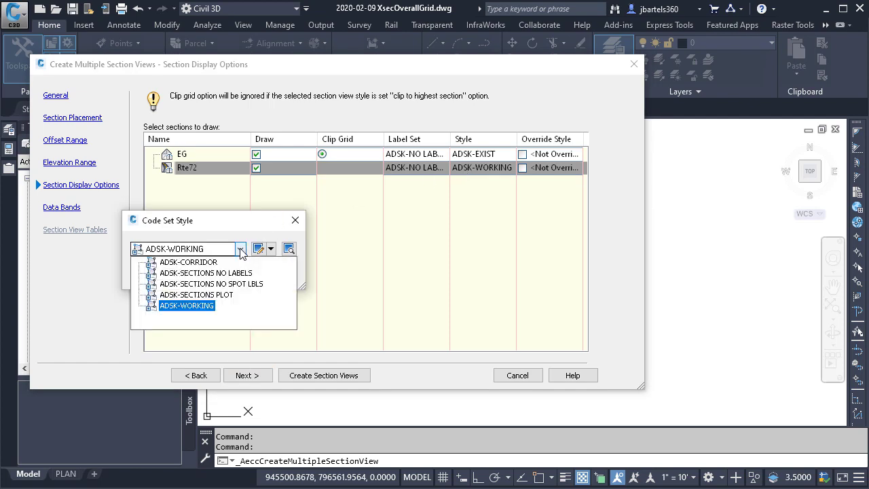
left_click(218, 295)
left_click(173, 277)
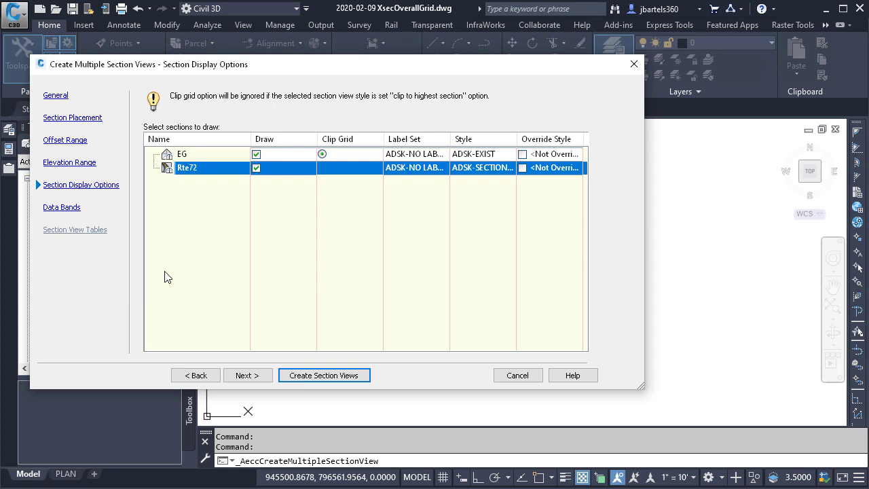
left_click(246, 375)
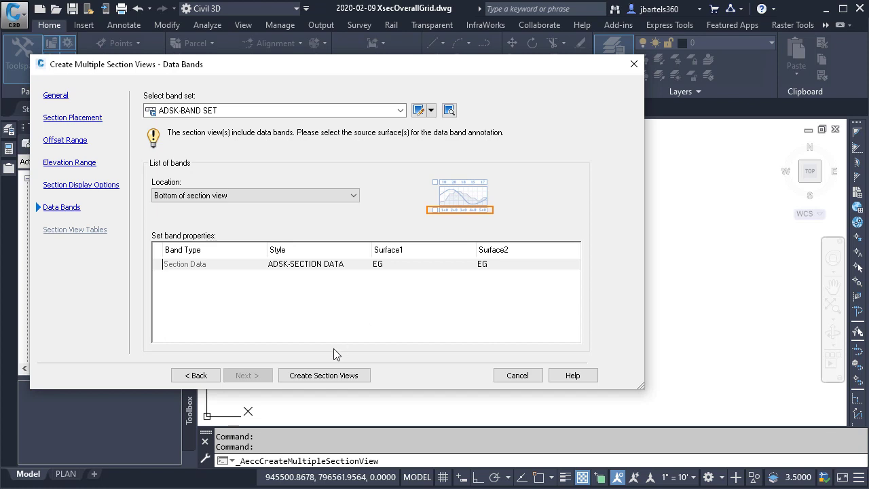
Create the section views with the ADSK-BAND SET data bands and place their origin in the empty area of the drawing
left_click(315, 376)
left_click(295, 349)
scroll(407, 316, "down", 5)
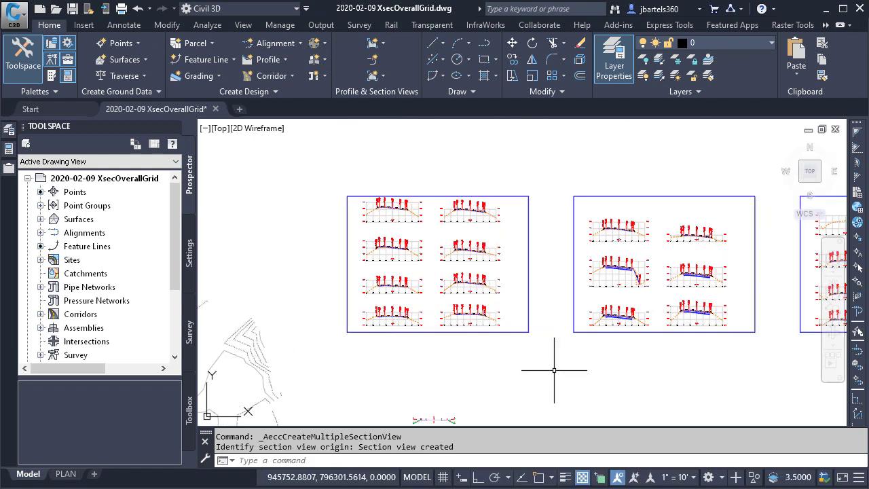
mouse_move(471, 375)
middle_mouse_down()
mouse_move(381, 381)
mouse_move(533, 392)
middle_mouse_up()
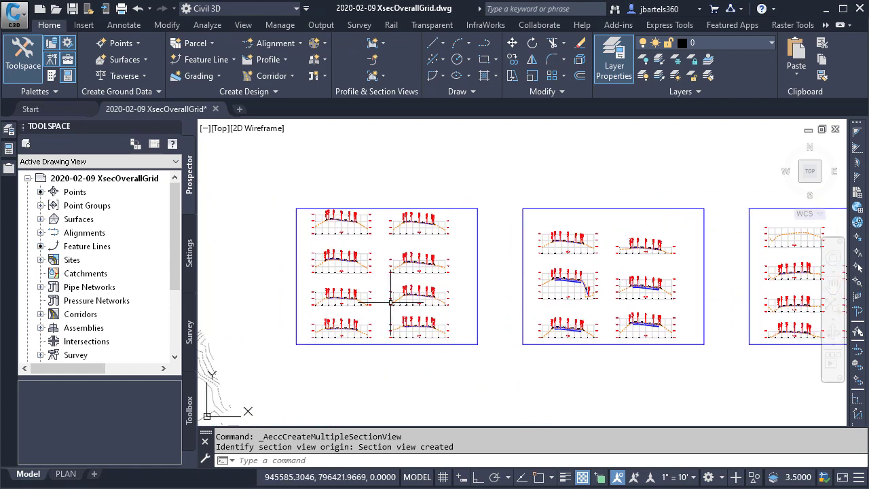
Turn off the Grid Horizontal Major component in the view style of the section at station 5+50 and apply it
scroll(374, 294, "up", 5)
mouse_move(375, 294)
middle_mouse_down()
mouse_move(376, 311)
mouse_move(423, 252)
mouse_move(408, 334)
middle_mouse_up()
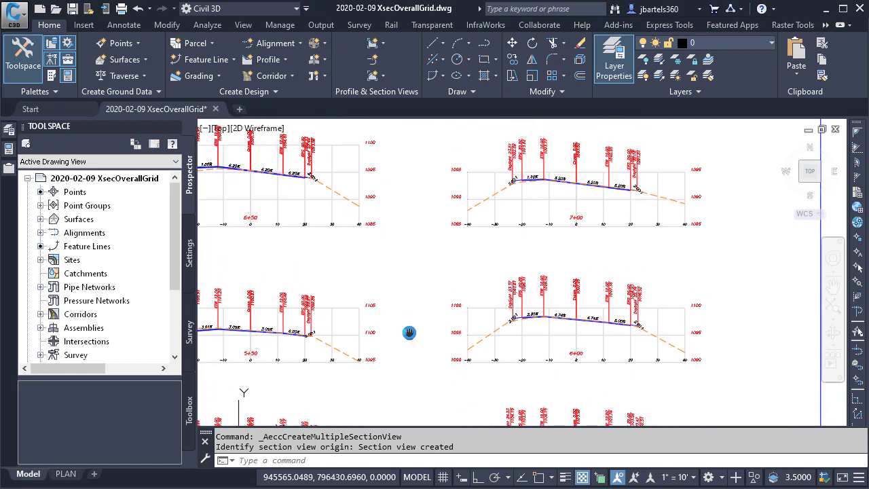
left_click(342, 309)
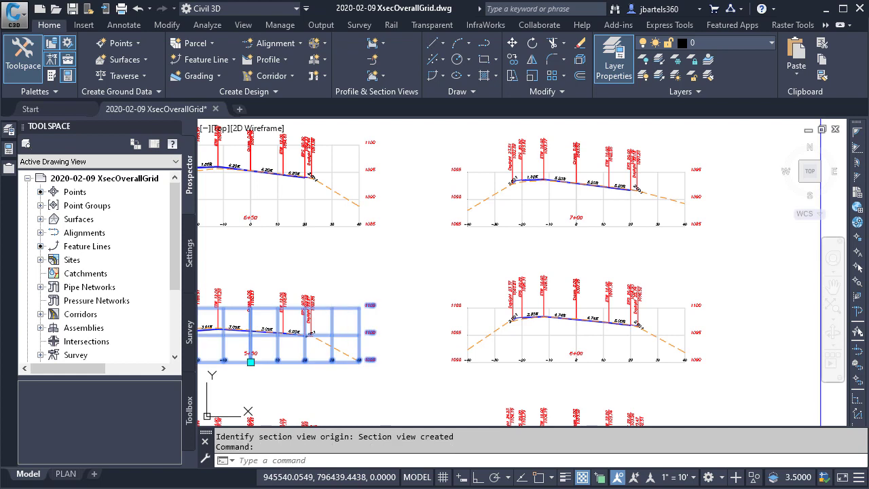
right_click(339, 256)
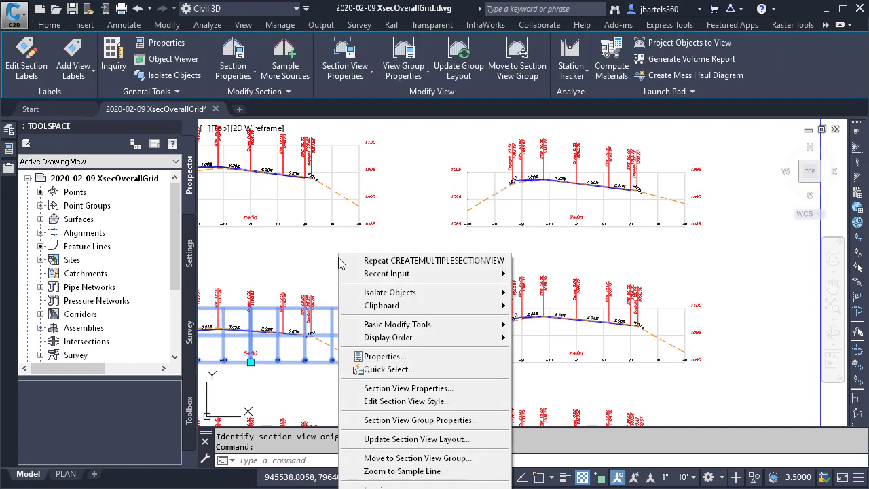
left_click(357, 402)
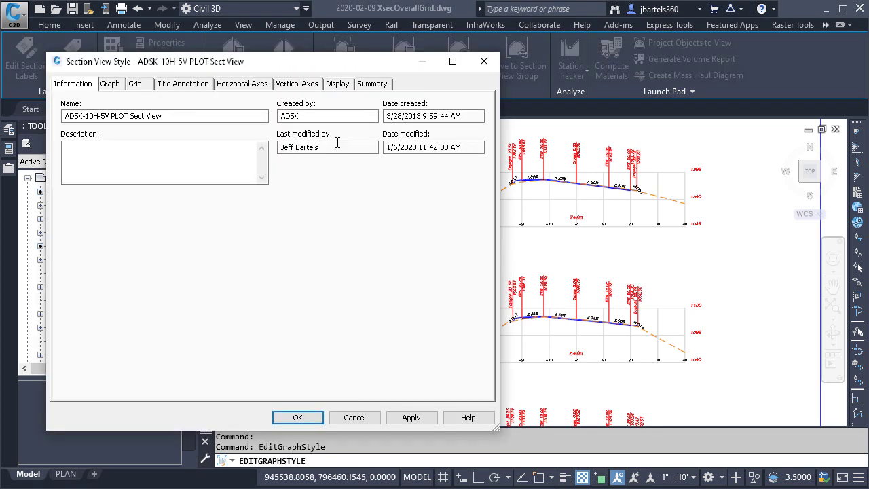
left_click(337, 84)
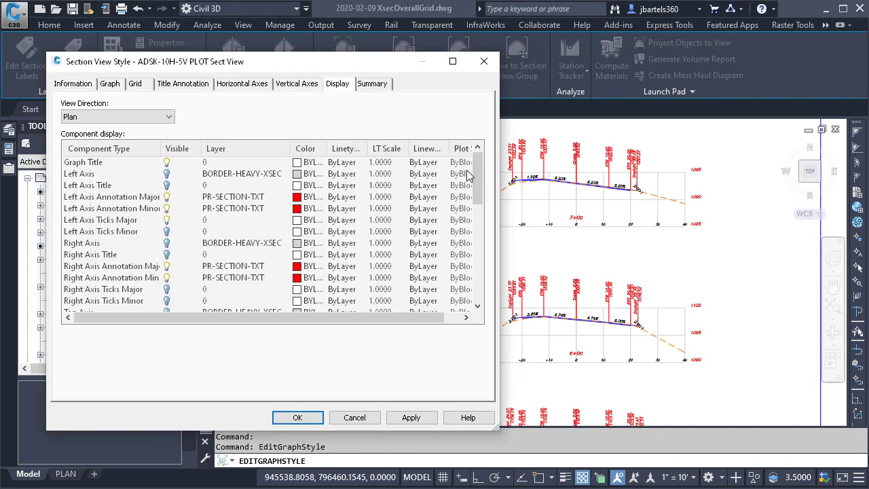
left_click_drag(478, 173, 477, 268)
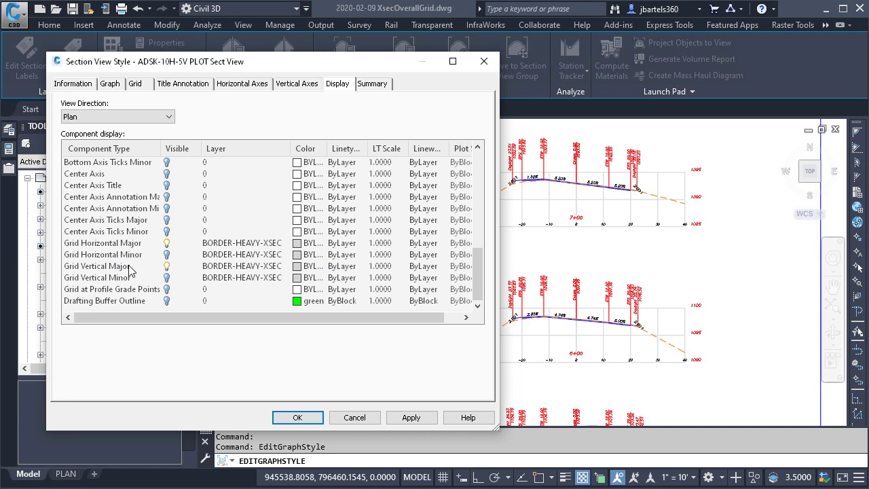
left_click(165, 244)
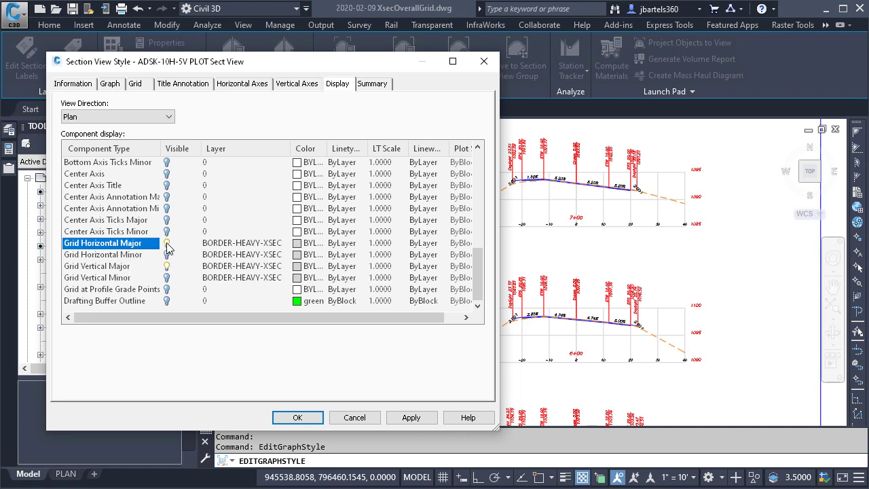
left_click(412, 419)
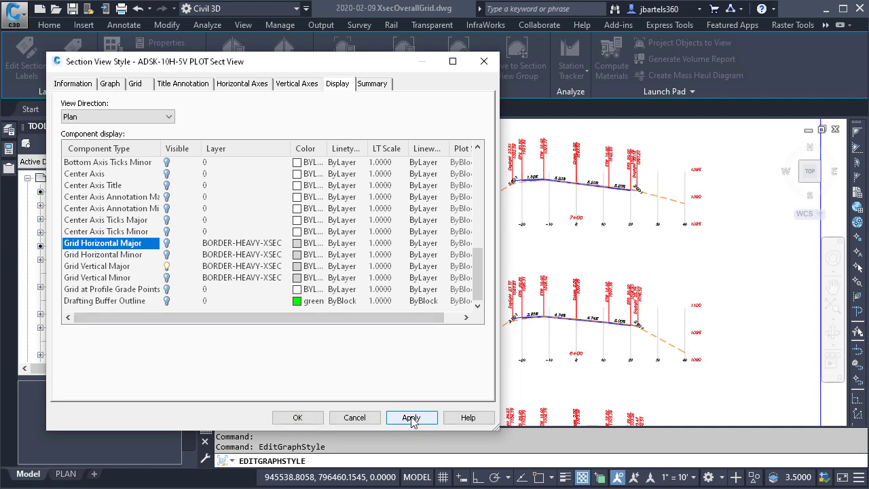
Turn the Grid Horizontal Major component back on, apply and accept the section view style, and clear the selection
left_click(166, 243)
left_click(410, 418)
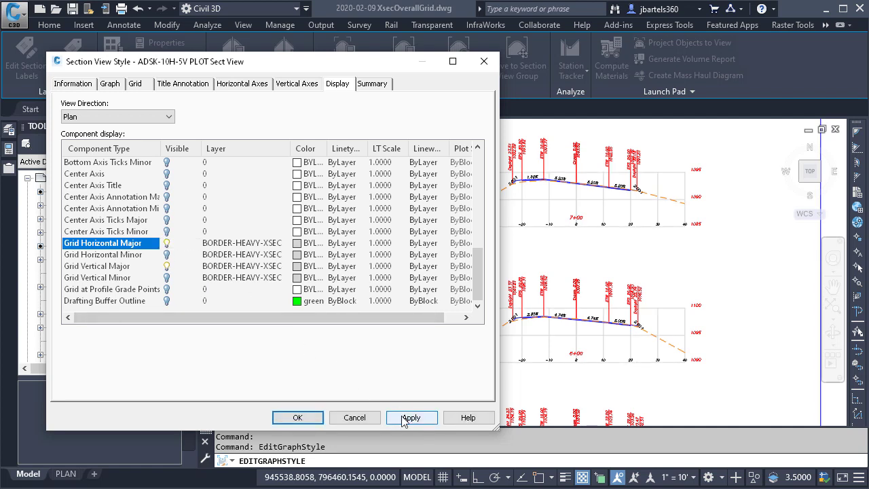
left_click(297, 417)
key("Escape")
Turn on the Major horizontal grid and Major vertical grid in the section sheet's ADSK-GROUP PLOT style, apply, review the plot area grid spacing, and accept
scroll(407, 305, "down", 4)
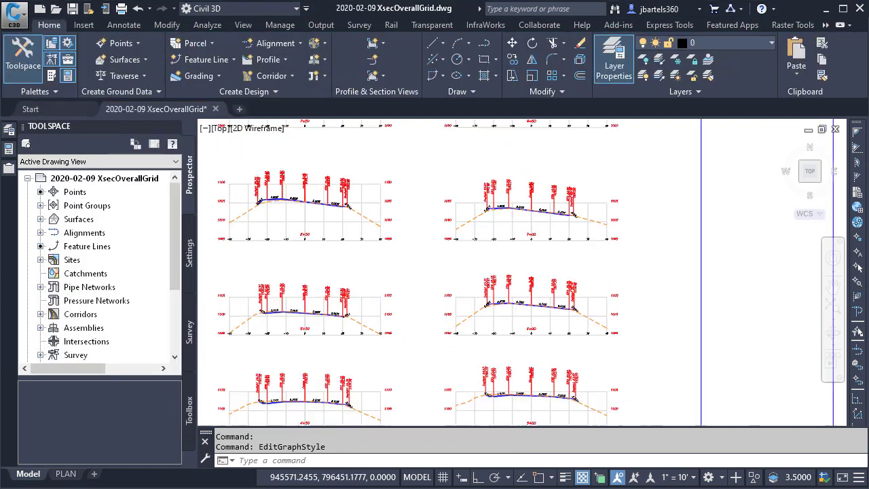
middle_click_drag(423, 273, 434, 290)
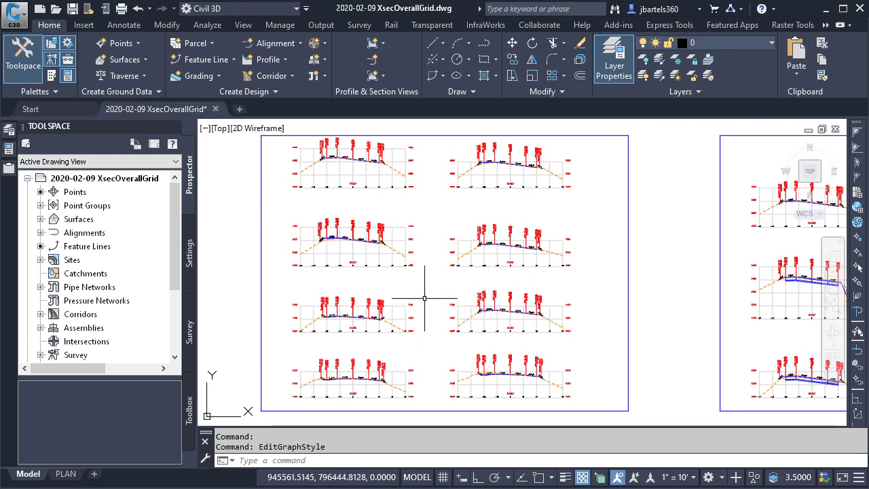
left_click(263, 194)
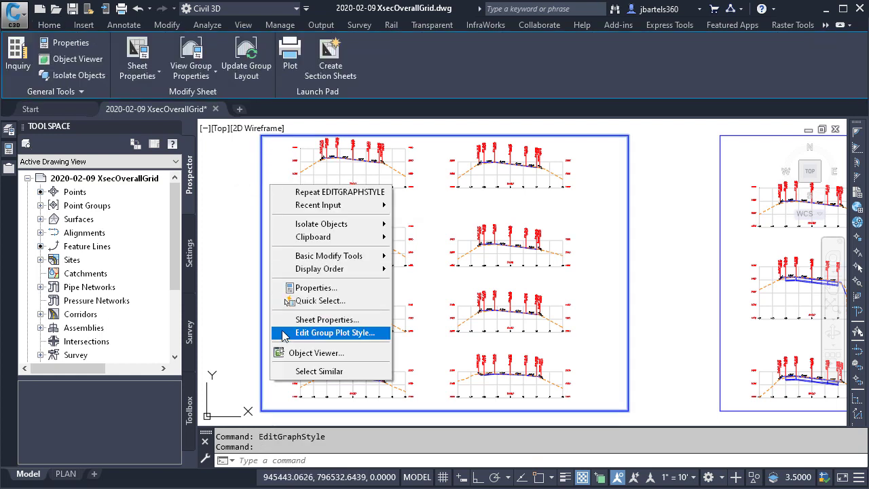
left_click(326, 333)
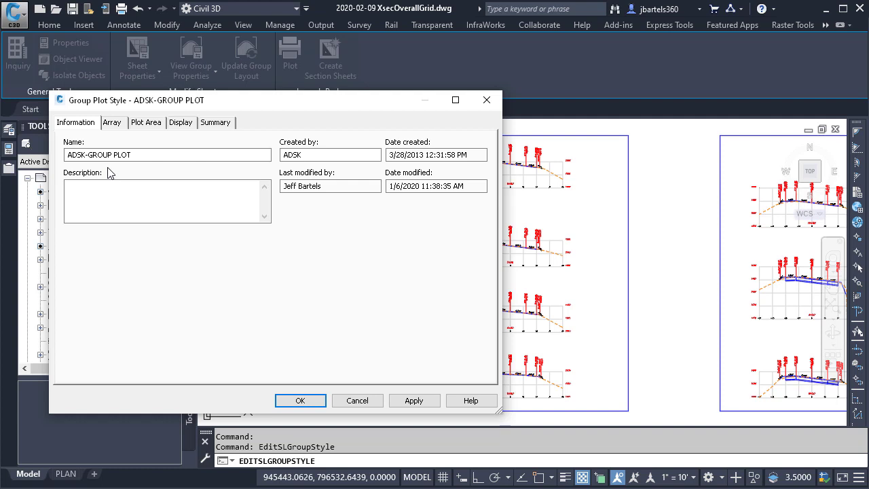
left_click(181, 127)
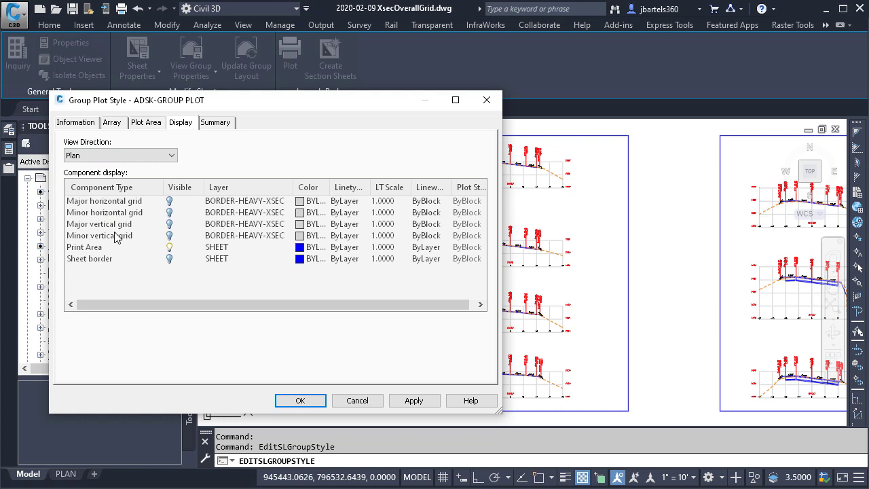
left_click(170, 202)
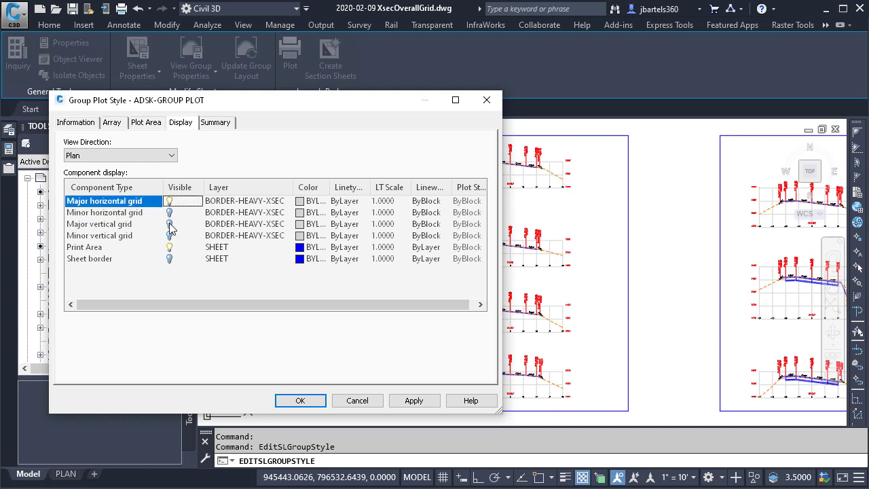
left_click(170, 225)
left_click(408, 402)
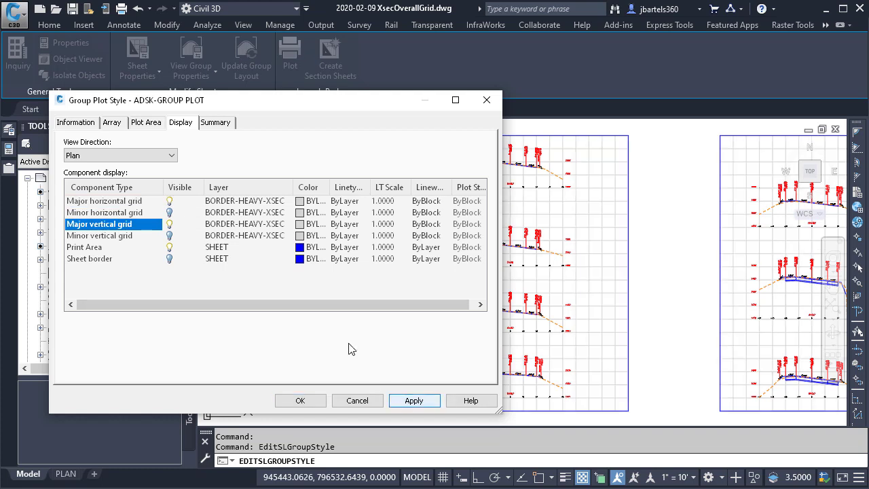
left_click(153, 124)
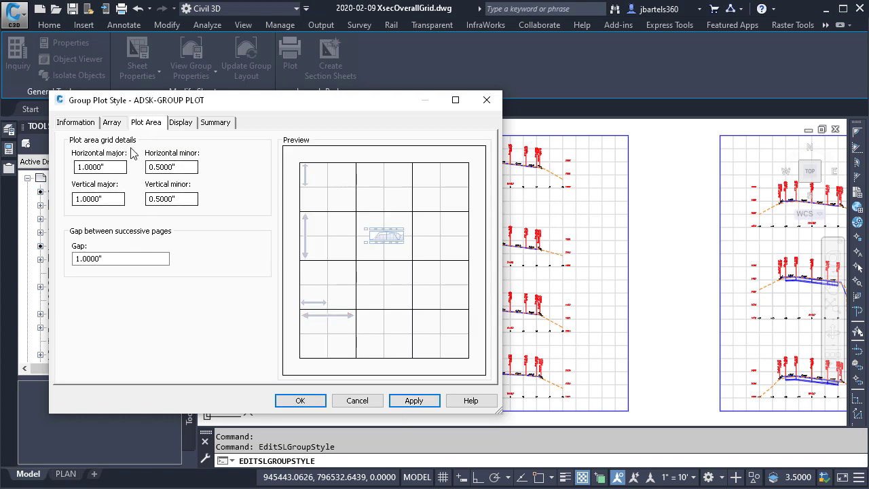
left_click(294, 399)
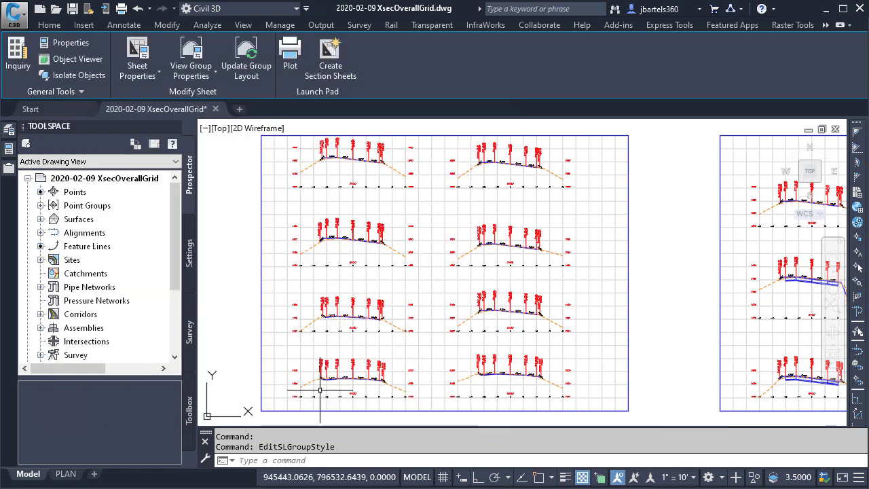
Turn off the Grid Horizontal Major and Grid Vertical Major components in the view style of the section at station 5+50 and accept it
scroll(307, 314, "up", 7)
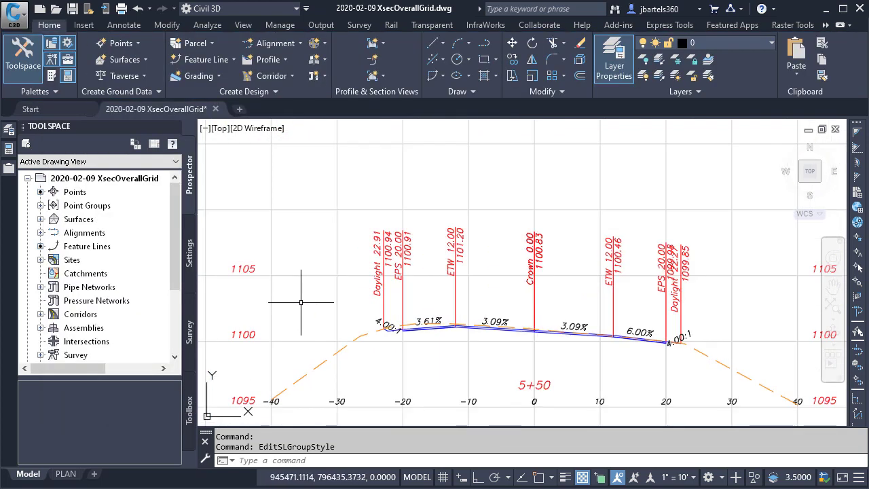
left_click(305, 277)
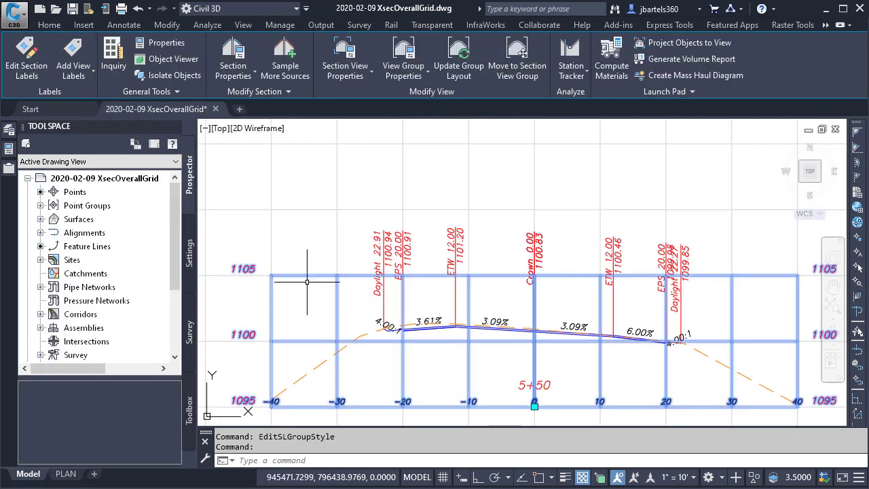
right_click(311, 255)
left_click(332, 404)
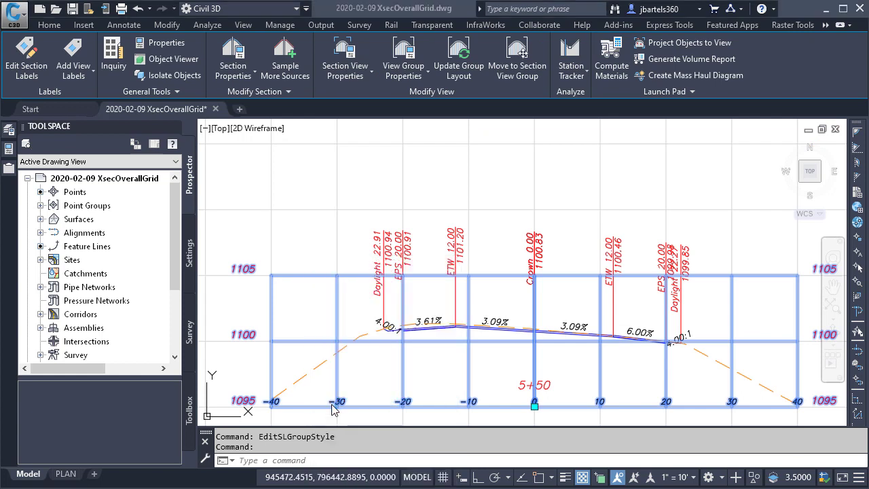
left_click_drag(478, 192, 485, 296)
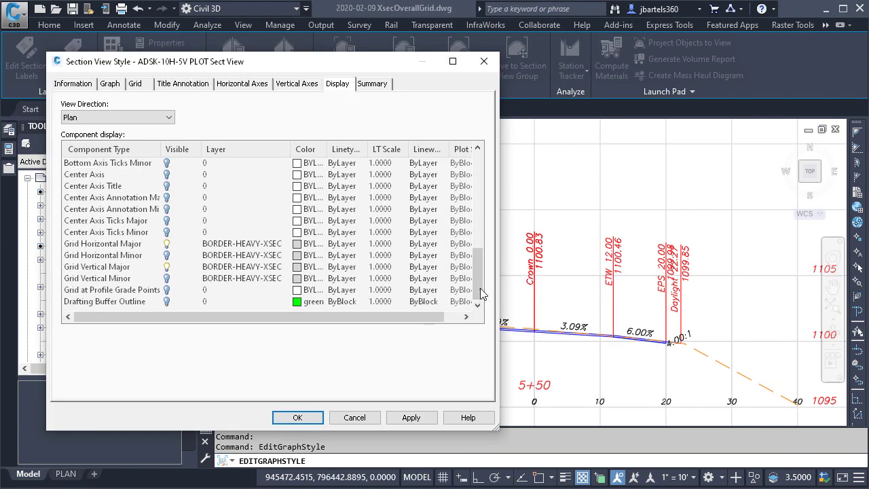
left_click(167, 244)
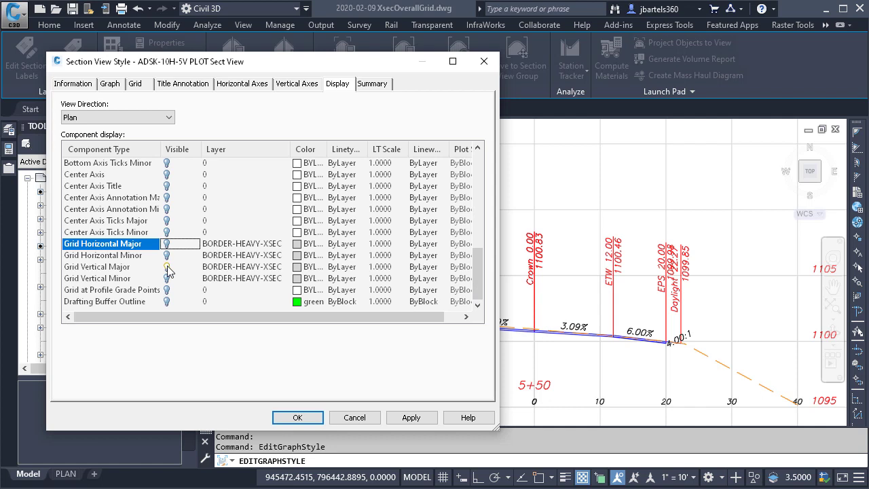
left_click(167, 268)
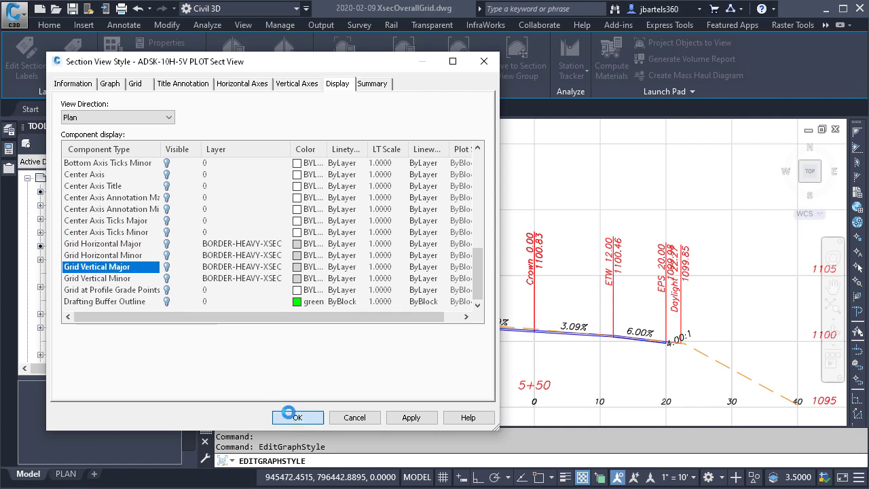
left_click(293, 417)
scroll(503, 305, "down", 6)
middle_click_drag(536, 309, 464, 314)
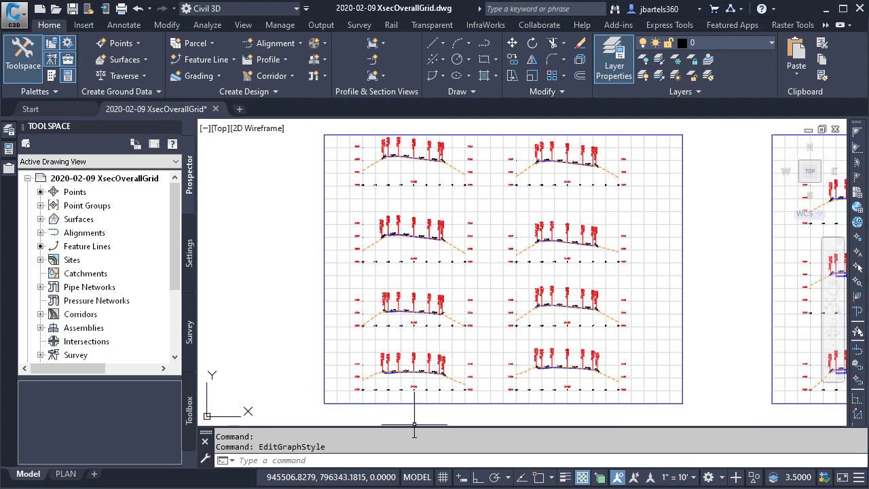